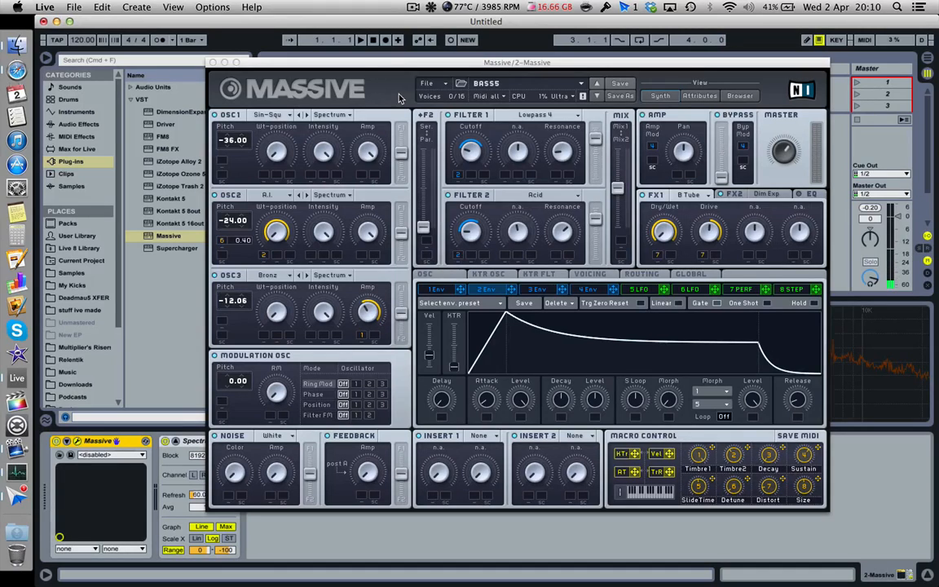
Step: Reposition the Massive window and display the settings of envelope 2
{"action": "left_click_drag", "start_coordinate": [366, 60], "coordinate": [394, 61]}
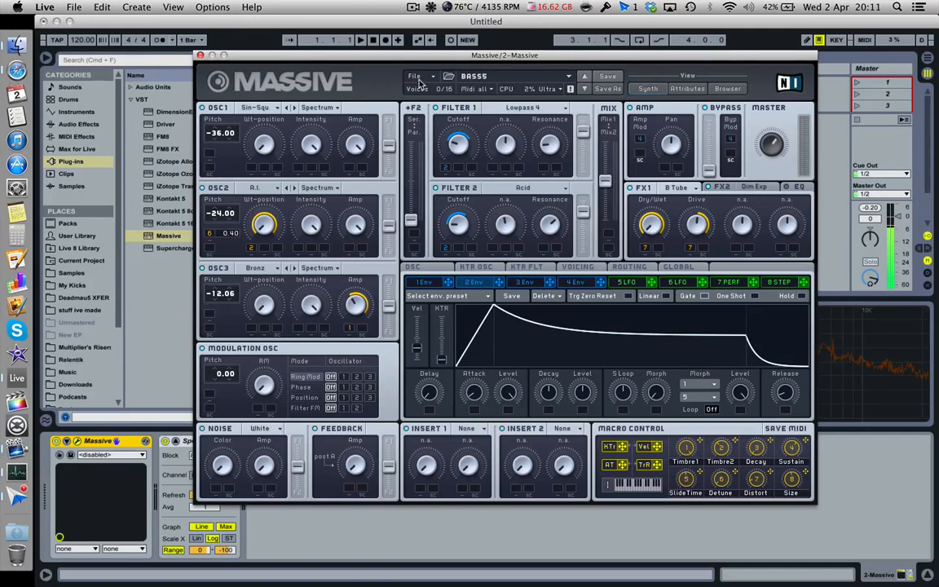
{"action": "left_click", "coordinate": [417, 77]}
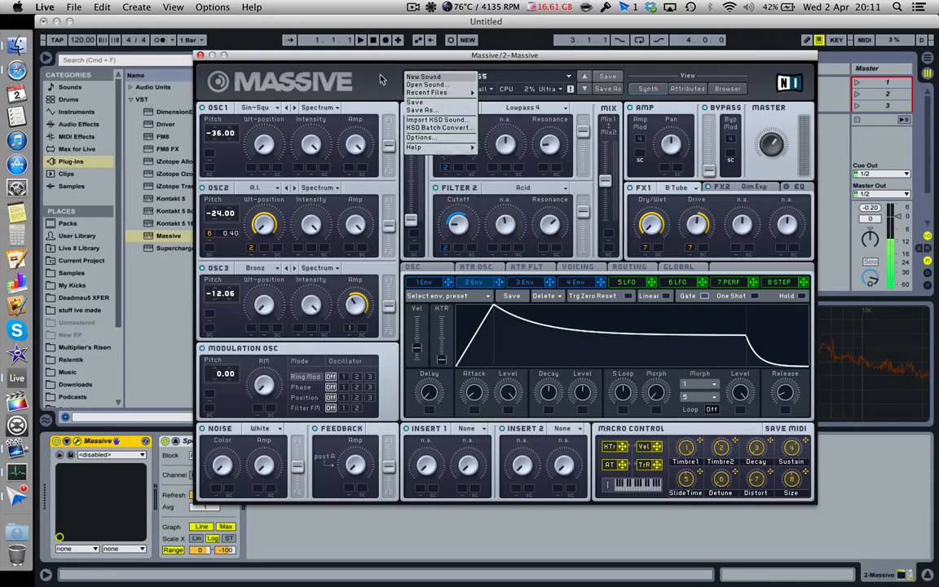
{"action": "left_click", "coordinate": [345, 72]}
{"action": "left_click", "coordinate": [469, 281]}
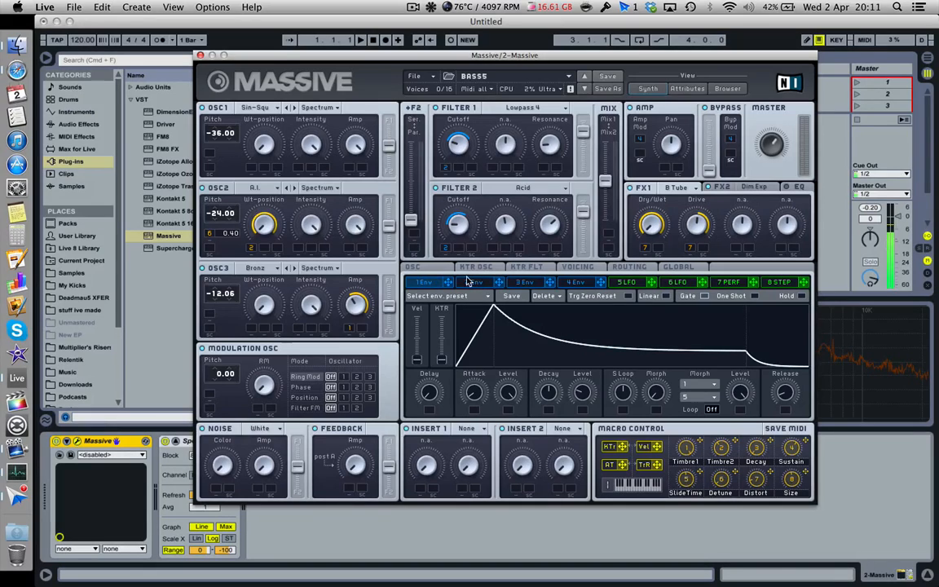
{"action": "left_click", "coordinate": [471, 282]}
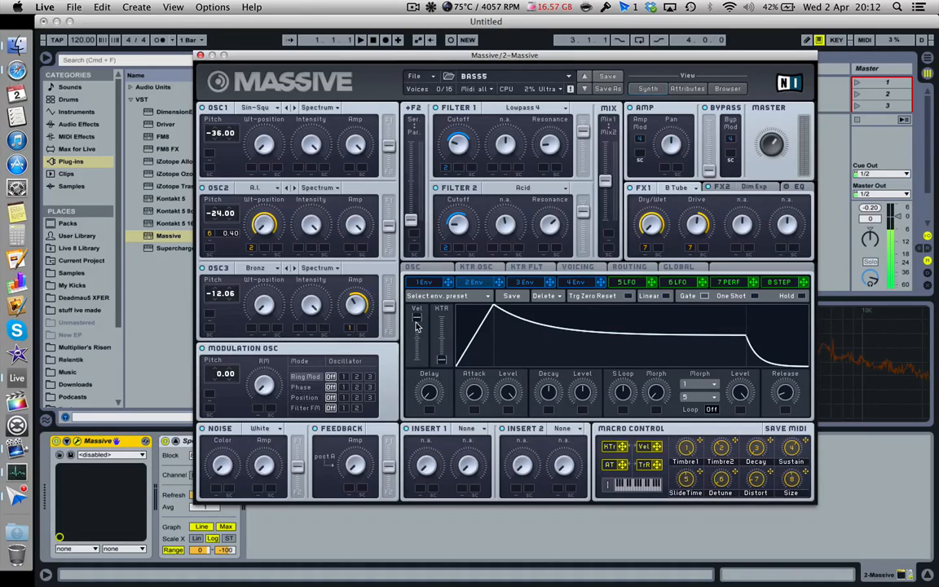
Step: Sweep envelope 2's Vel slider between its minimum and maximum, finishing near the lower end
{"action": "left_click_drag", "start_coordinate": [415, 326], "coordinate": [417, 358]}
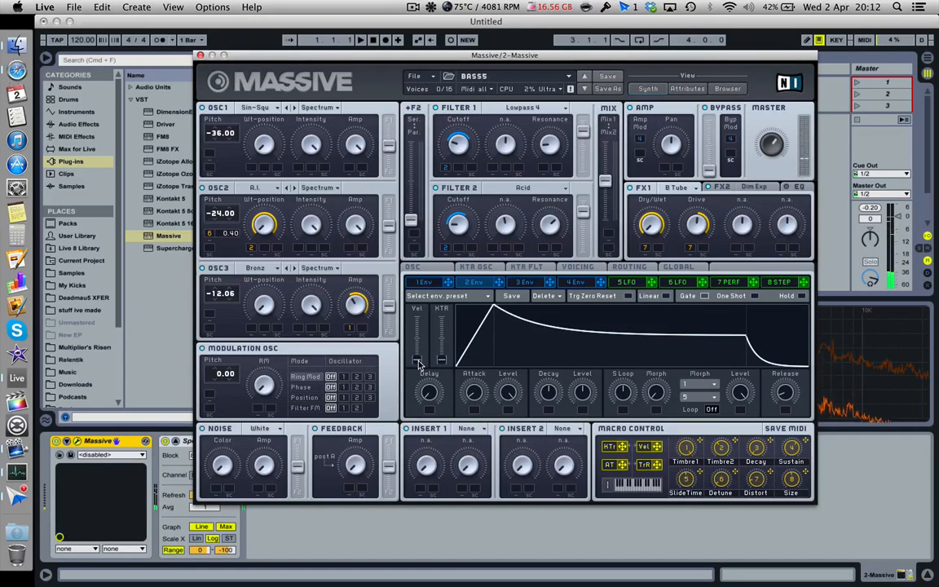
{"action": "left_click_drag", "start_coordinate": [417, 364], "coordinate": [413, 257]}
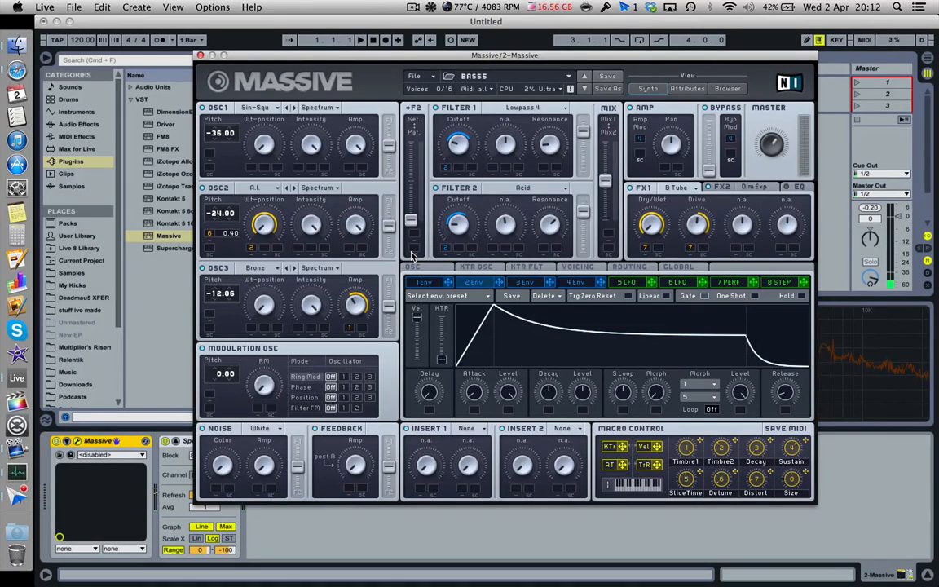
{"action": "left_click_drag", "start_coordinate": [417, 320], "coordinate": [419, 357]}
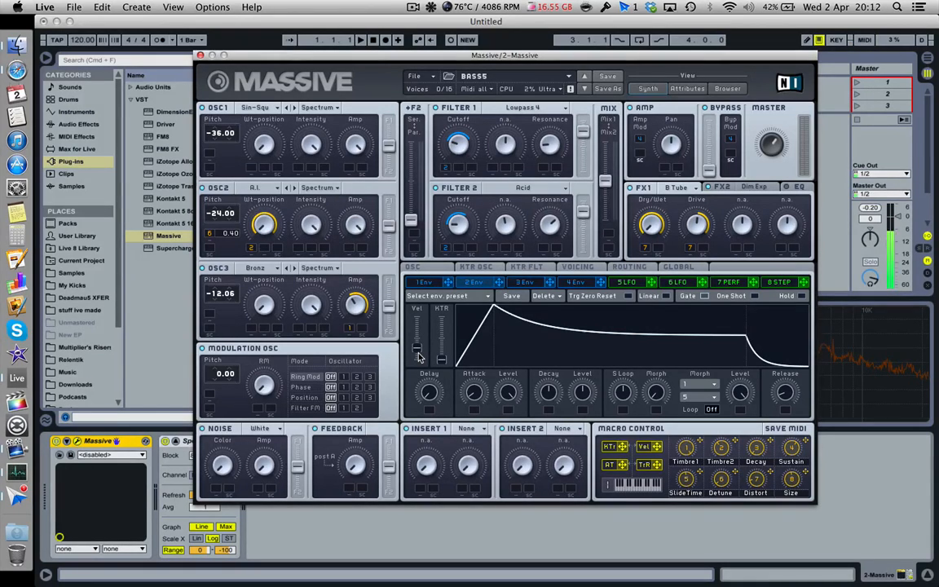
Step: Load the Bass7.nmsv sound from the Massive Electro Bass folder
{"action": "left_click", "coordinate": [438, 77]}
{"action": "left_click", "coordinate": [390, 82]}
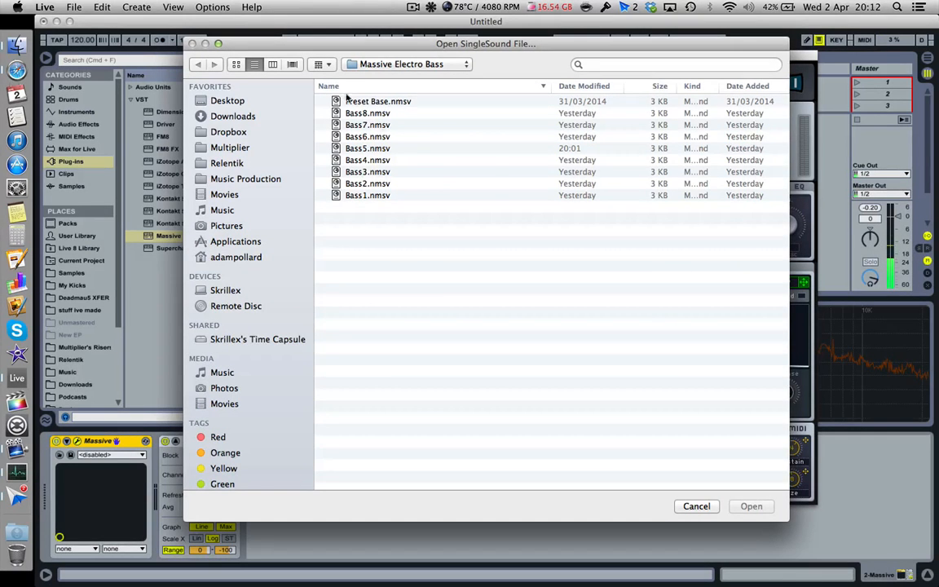
{"action": "left_click", "coordinate": [345, 64]}
{"action": "left_click", "coordinate": [347, 78]}
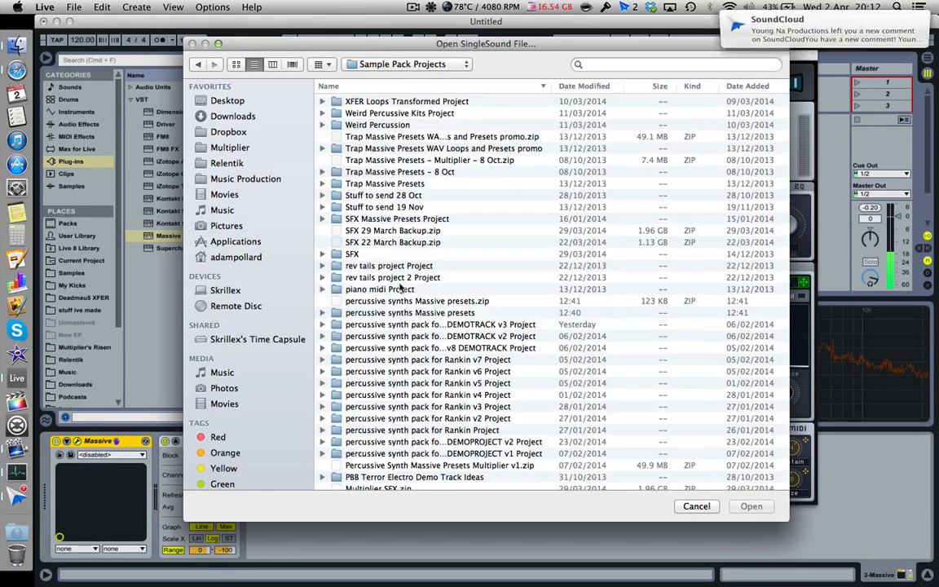
{"action": "scroll", "coordinate": [400, 286], "scroll_direction": "down", "scroll_amount": 15}
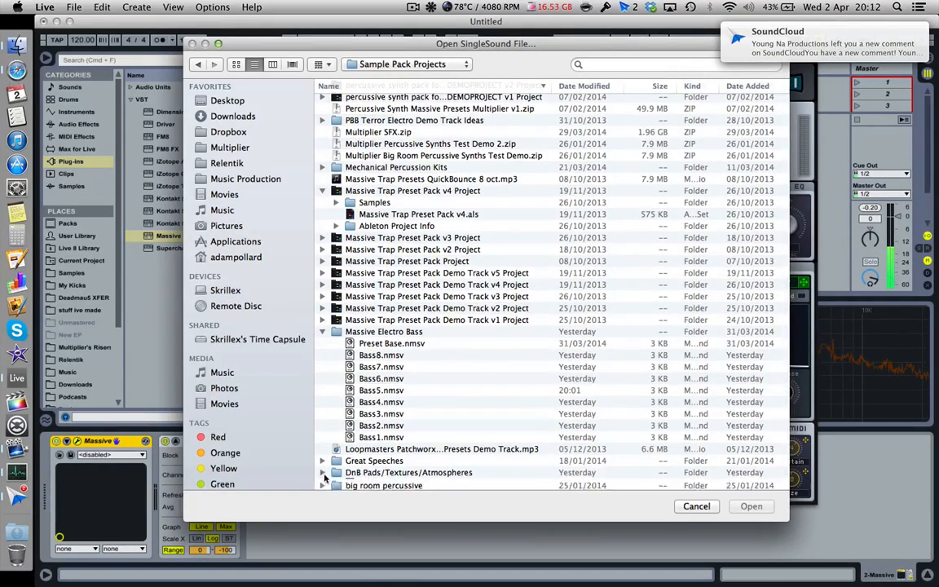
{"action": "scroll", "coordinate": [393, 220], "scroll_direction": "up", "scroll_amount": 5}
{"action": "scroll", "coordinate": [393, 220], "scroll_direction": "up", "scroll_amount": 3}
{"action": "left_click", "coordinate": [362, 66]}
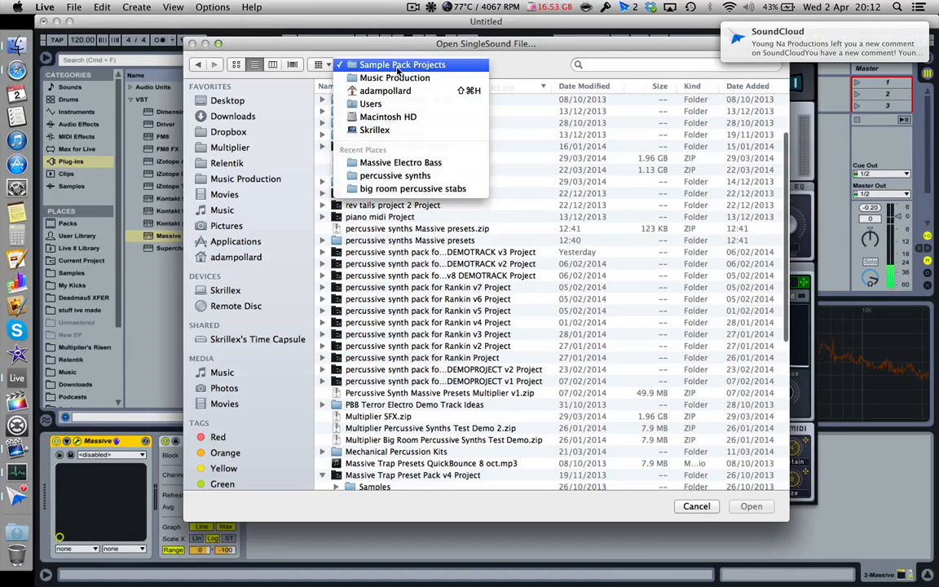
{"action": "left_click", "coordinate": [400, 162]}
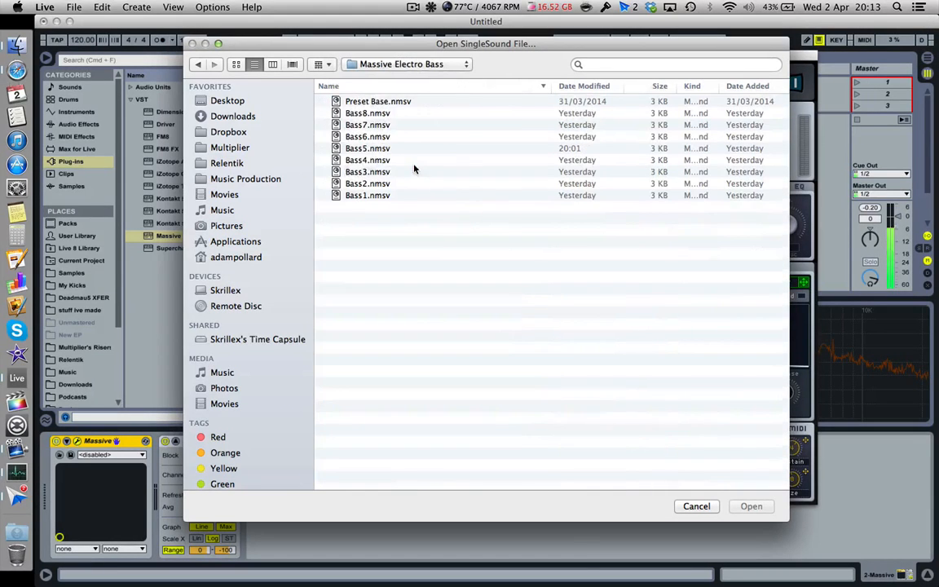
{"action": "double_click", "coordinate": [365, 128]}
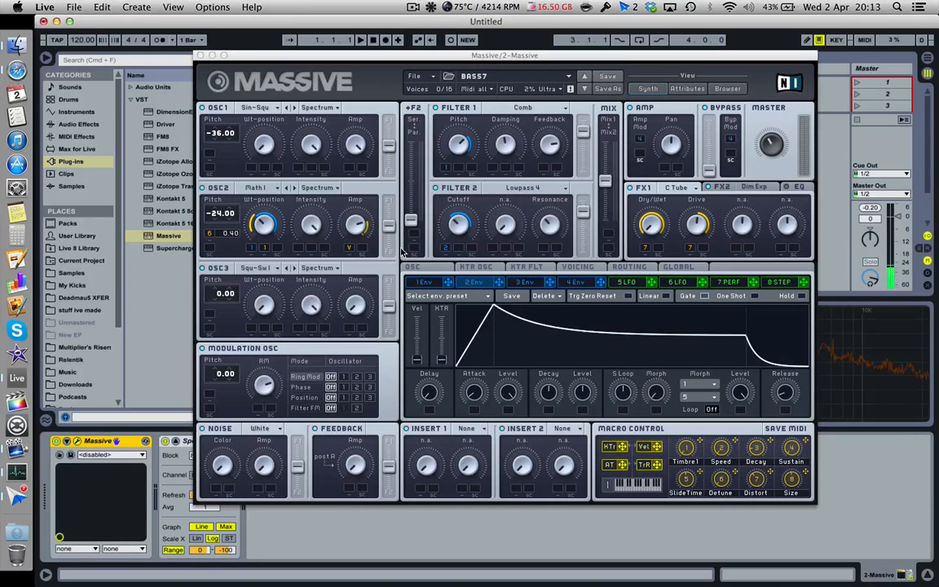
Step: Display envelope 1, and try Vel modulation at full range on OSC2's Intensity before switching that slot off
{"action": "left_click", "coordinate": [441, 283]}
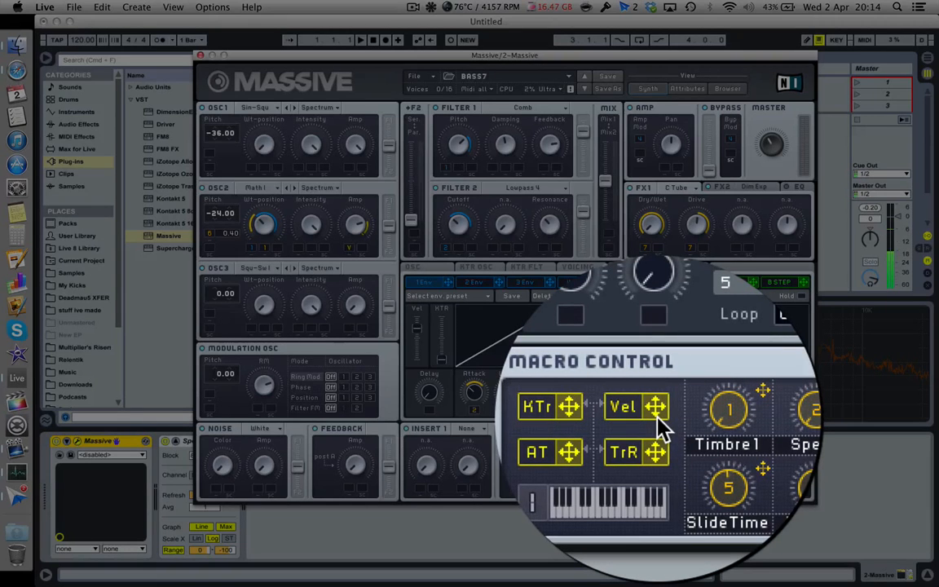
{"action": "left_click_drag", "start_coordinate": [657, 417], "coordinate": [359, 238]}
{"action": "left_click_drag", "start_coordinate": [306, 248], "coordinate": [308, 246]}
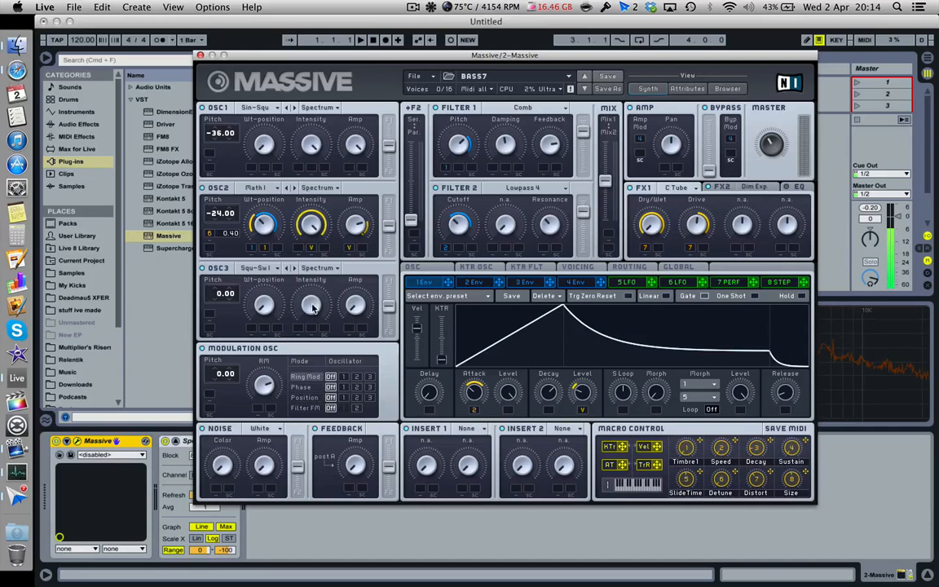
{"action": "right_click", "coordinate": [310, 251]}
{"action": "left_click", "coordinate": [324, 268]}
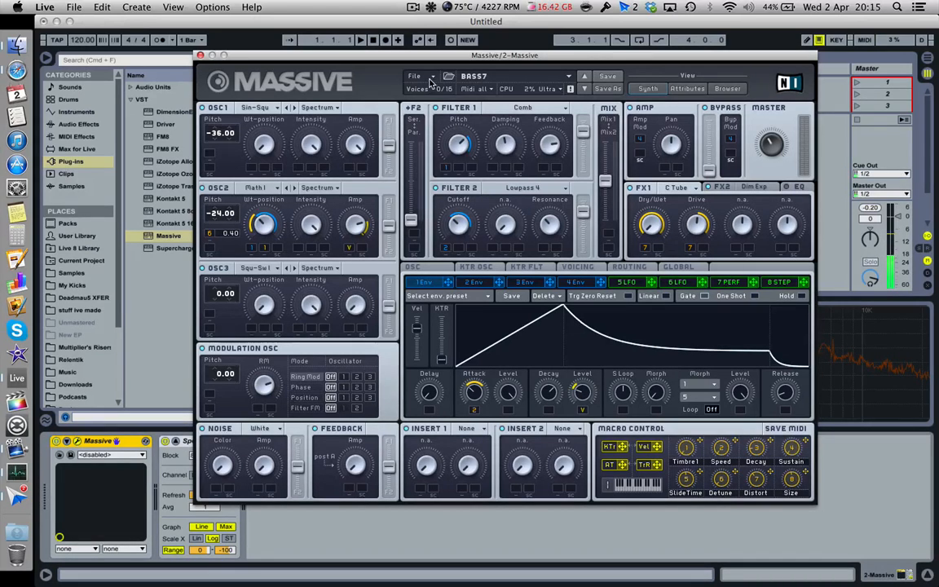
{"action": "left_click", "coordinate": [373, 7]}
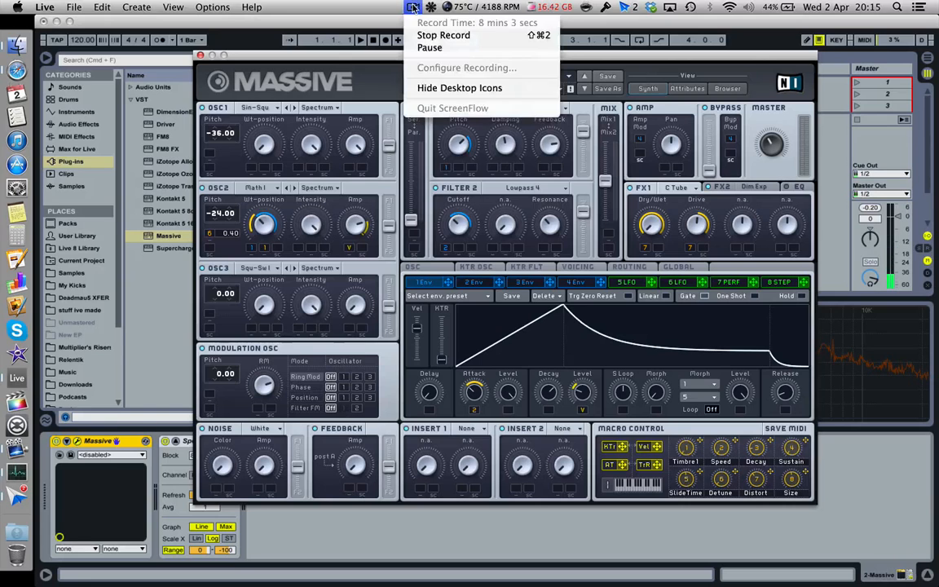
{"action": "left_click", "coordinate": [369, 8]}
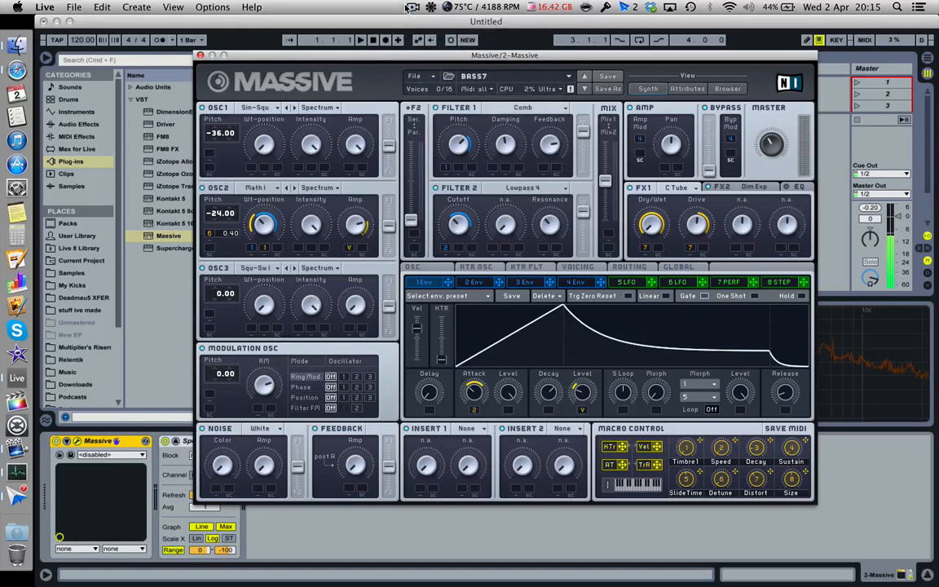
Step: Load the 2.nmsv sound from the DnB Pads/Textures/Atmospheres folder in Sample Pack Projects and display envelope 2
{"action": "left_click", "coordinate": [423, 79]}
{"action": "left_click", "coordinate": [424, 85]}
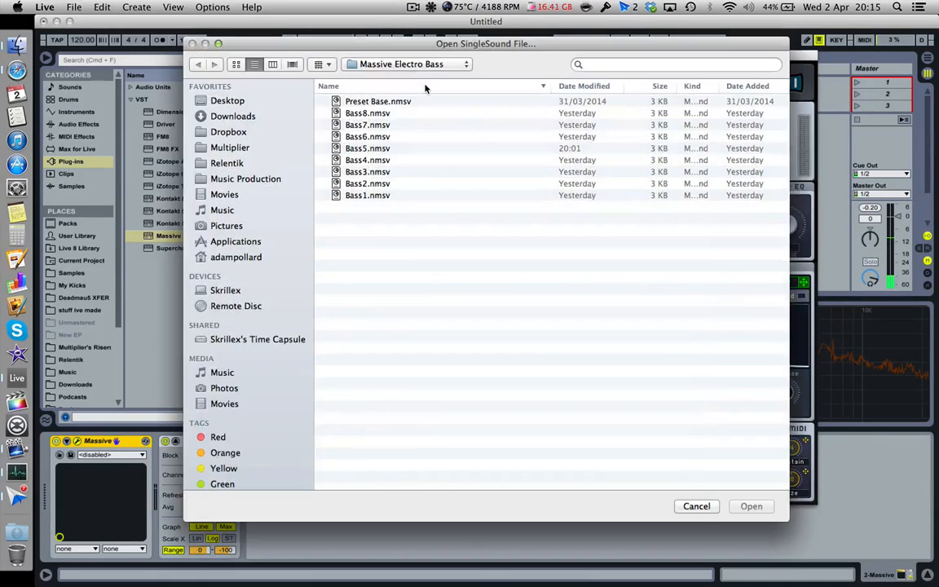
{"action": "left_click", "coordinate": [419, 66]}
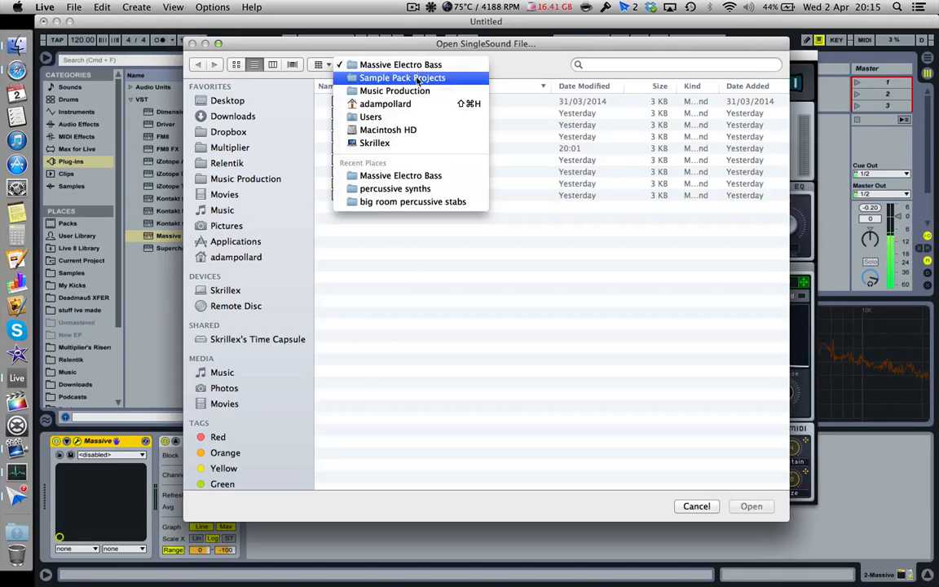
{"action": "left_click", "coordinate": [401, 78]}
{"action": "scroll", "coordinate": [410, 372], "scroll_direction": "down", "scroll_amount": 5}
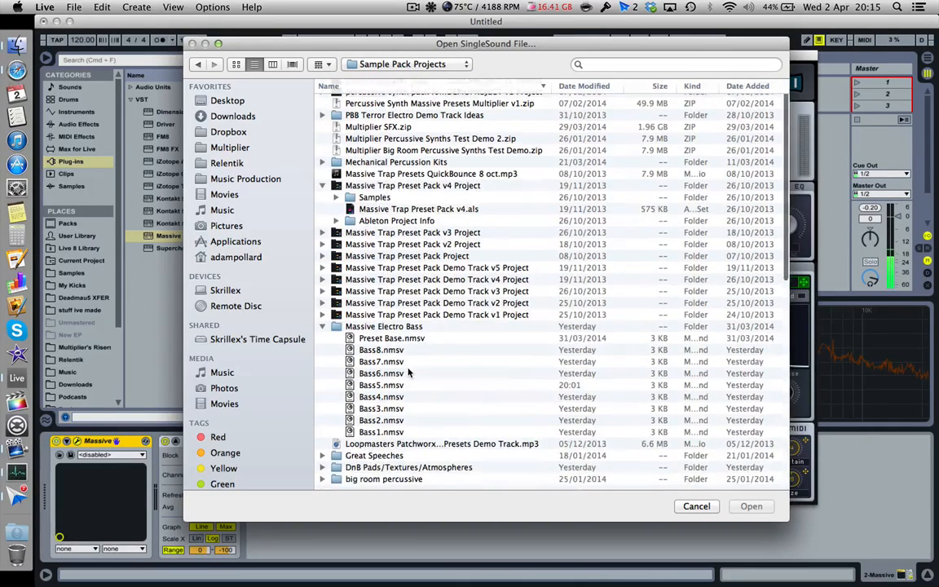
{"action": "left_click", "coordinate": [323, 473]}
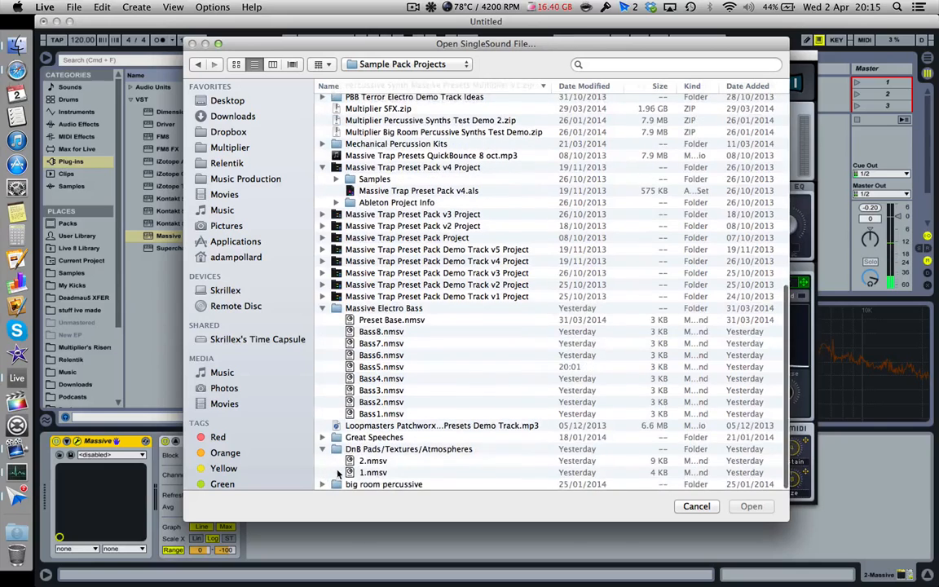
{"action": "left_click", "coordinate": [367, 461]}
{"action": "double_click", "coordinate": [368, 462]}
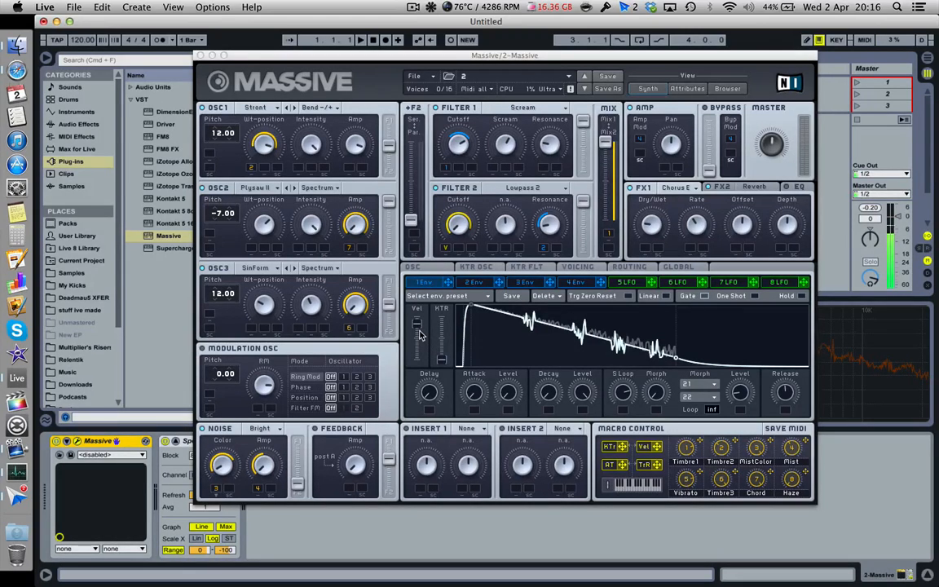
{"action": "left_click", "coordinate": [475, 283]}
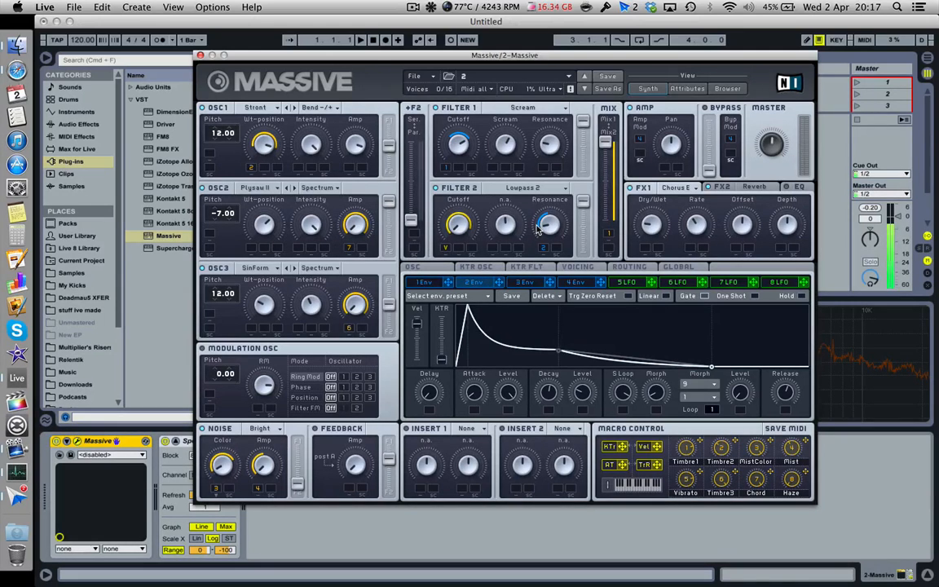
{"action": "left_click", "coordinate": [407, 7]}
{"action": "left_click", "coordinate": [405, 8]}
{"action": "left_click", "coordinate": [411, 8]}
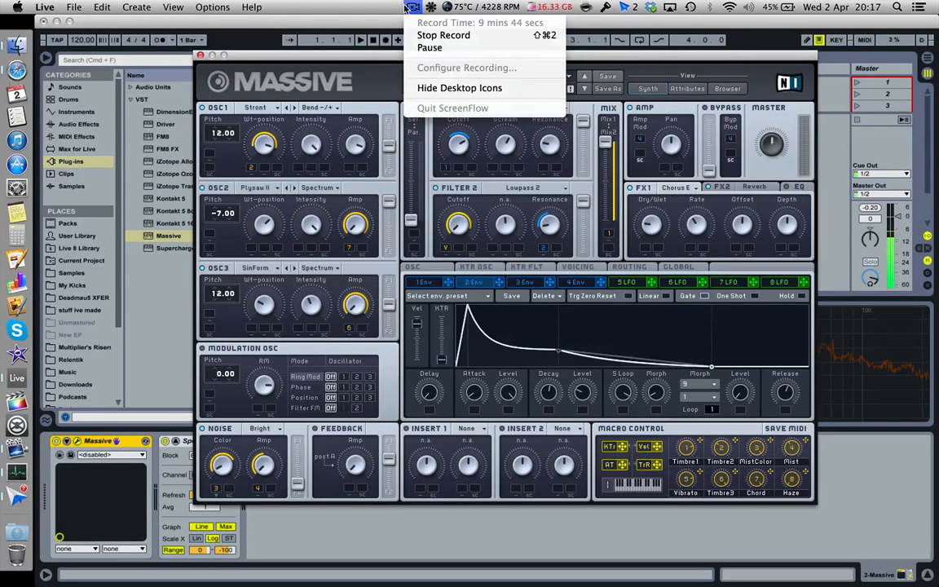
{"action": "left_click", "coordinate": [406, 7]}
{"action": "left_click", "coordinate": [406, 6]}
{"action": "left_click", "coordinate": [406, 7]}
{"action": "left_click", "coordinate": [406, 7]}
{"action": "left_click", "coordinate": [407, 6]}
{"action": "left_click", "coordinate": [406, 7]}
{"action": "left_click", "coordinate": [407, 6]}
{"action": "left_click", "coordinate": [413, 7]}
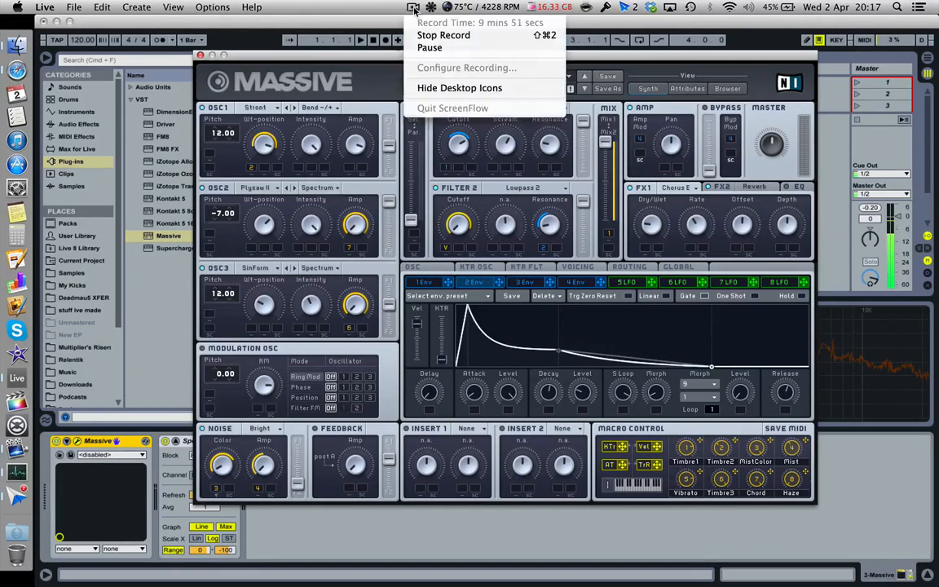
{"action": "left_click", "coordinate": [414, 7]}
{"action": "left_click", "coordinate": [413, 7]}
{"action": "left_click", "coordinate": [414, 8]}
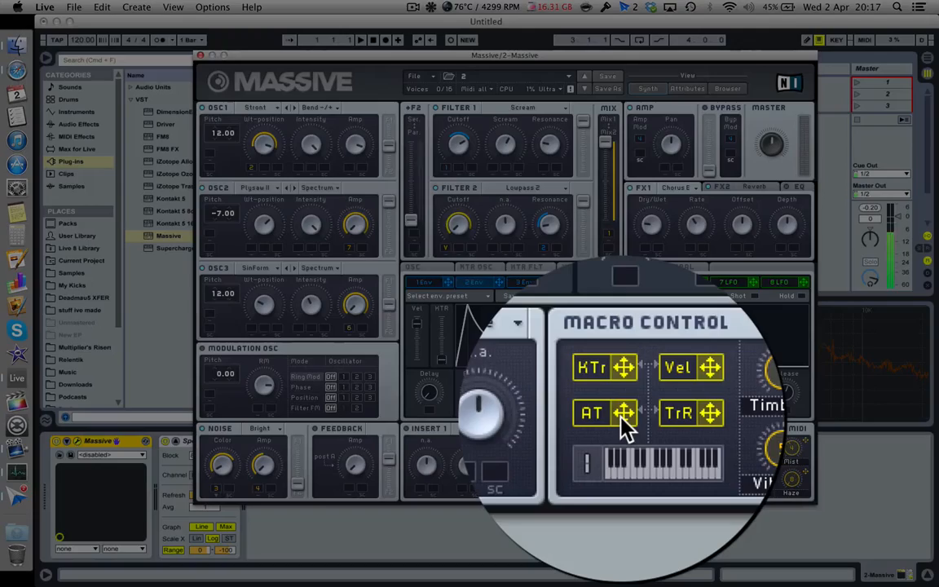
Step: Try aftertouch (AT) modulation on OSC2's Intensity in its first slot, and switch the slot off
{"action": "left_click_drag", "start_coordinate": [624, 413], "coordinate": [298, 244]}
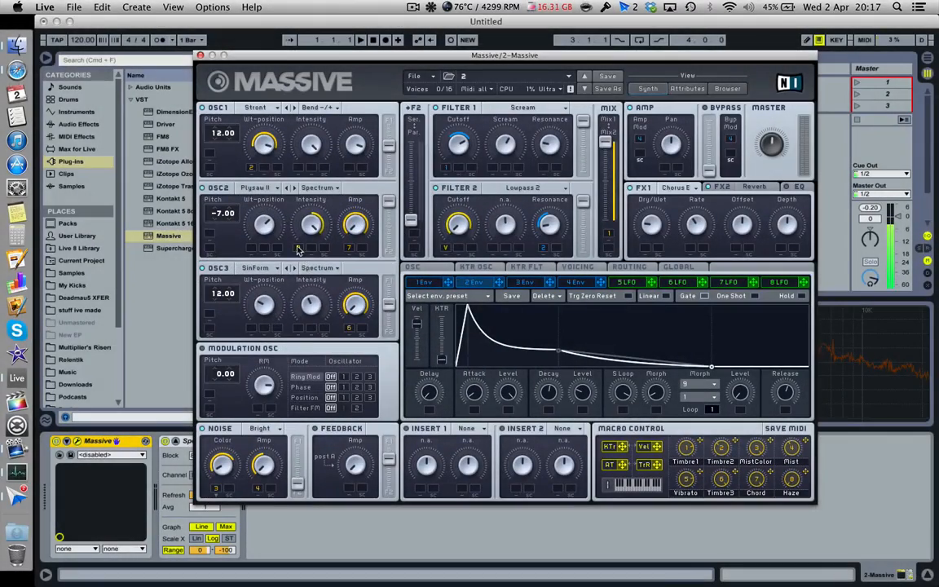
{"action": "right_click", "coordinate": [300, 247]}
{"action": "left_click", "coordinate": [309, 263]}
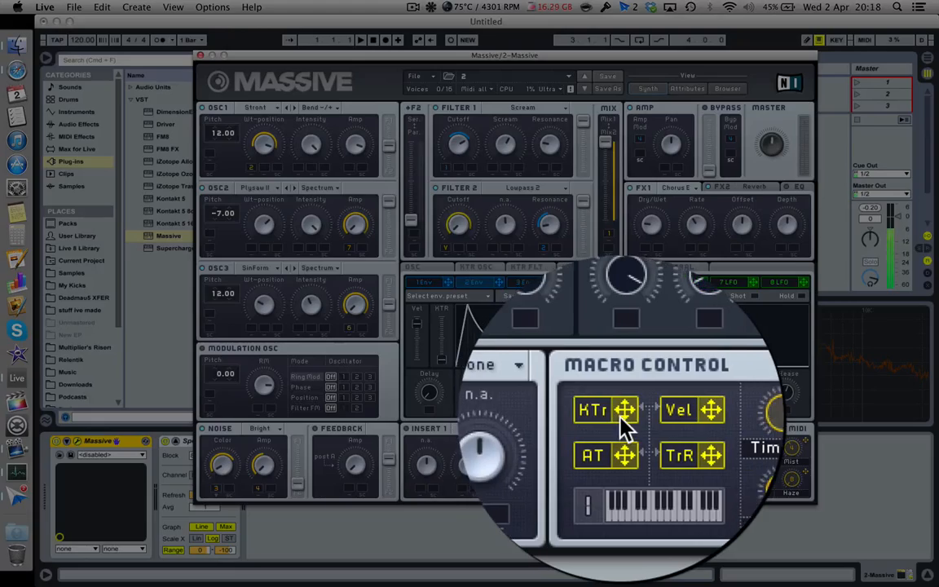
Step: Try key tracking (KTr) modulation on OSC2's Intensity, adjust its range, and set the slot to OFF
{"action": "left_click_drag", "start_coordinate": [620, 418], "coordinate": [298, 247]}
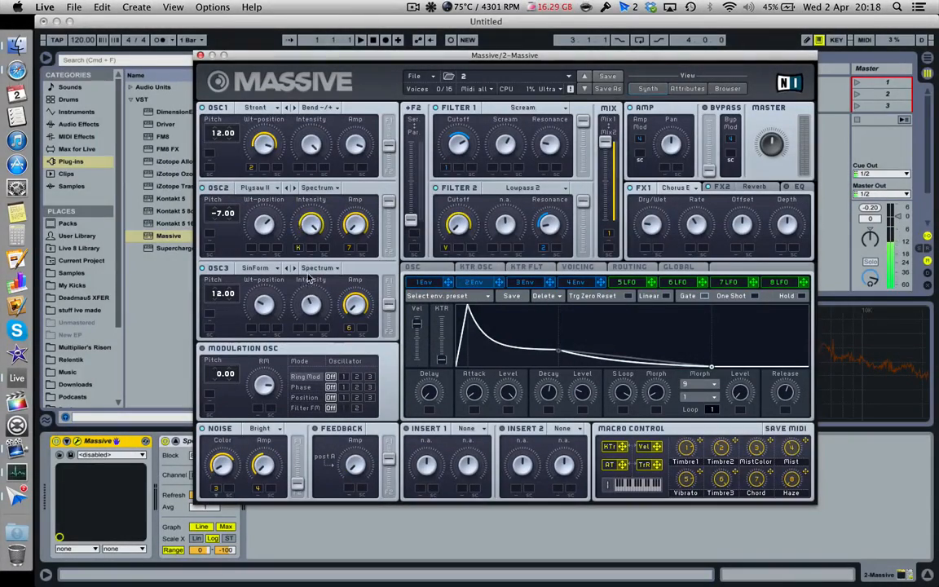
{"action": "right_click", "coordinate": [298, 250]}
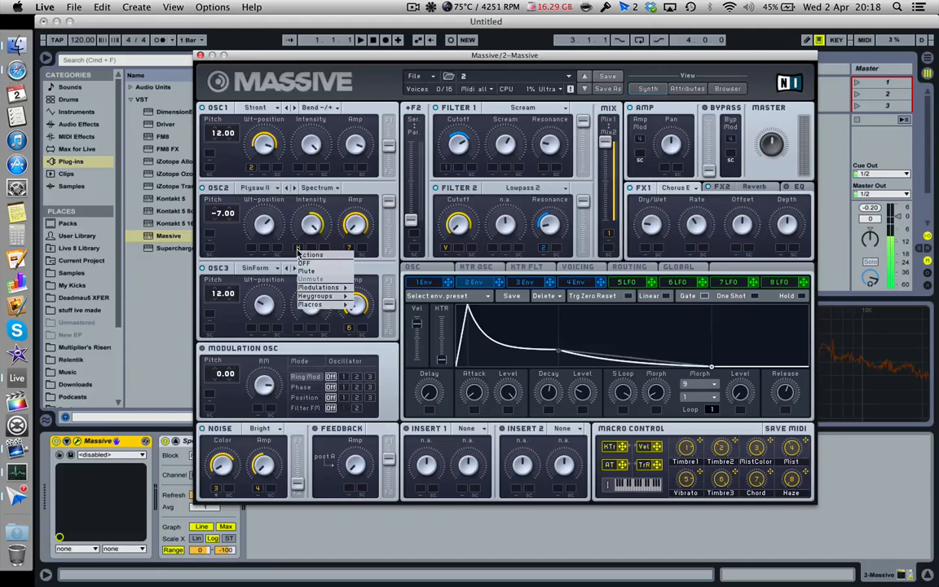
{"action": "left_click", "coordinate": [299, 250]}
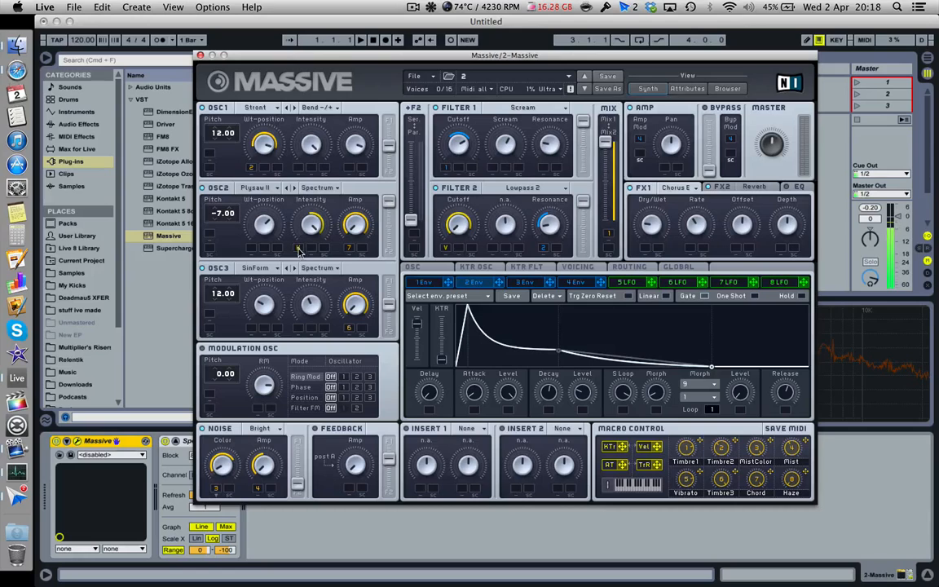
{"action": "right_click", "coordinate": [298, 250]}
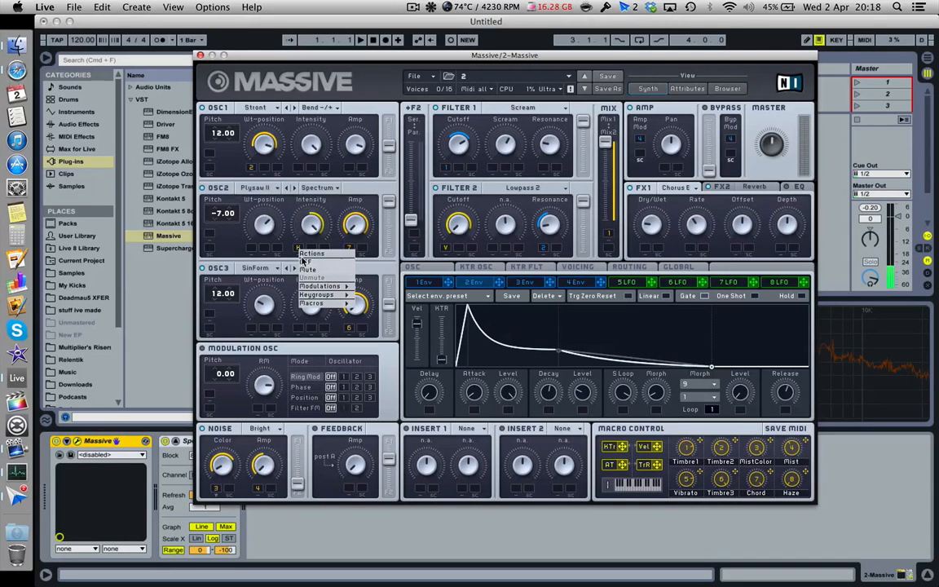
{"action": "left_click", "coordinate": [302, 261]}
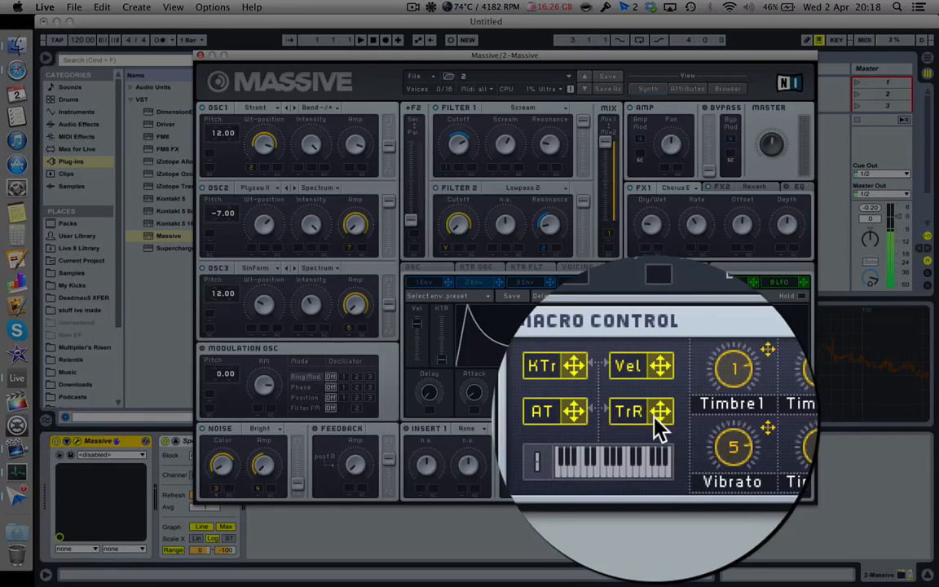
{"action": "left_click_drag", "start_coordinate": [265, 263], "coordinate": [263, 249]}
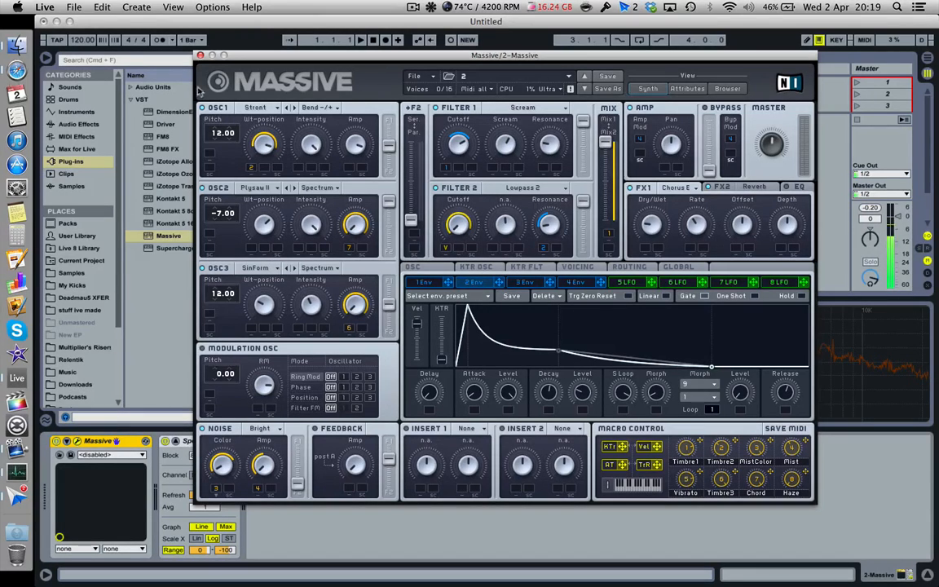
{"action": "left_click", "coordinate": [413, 6]}
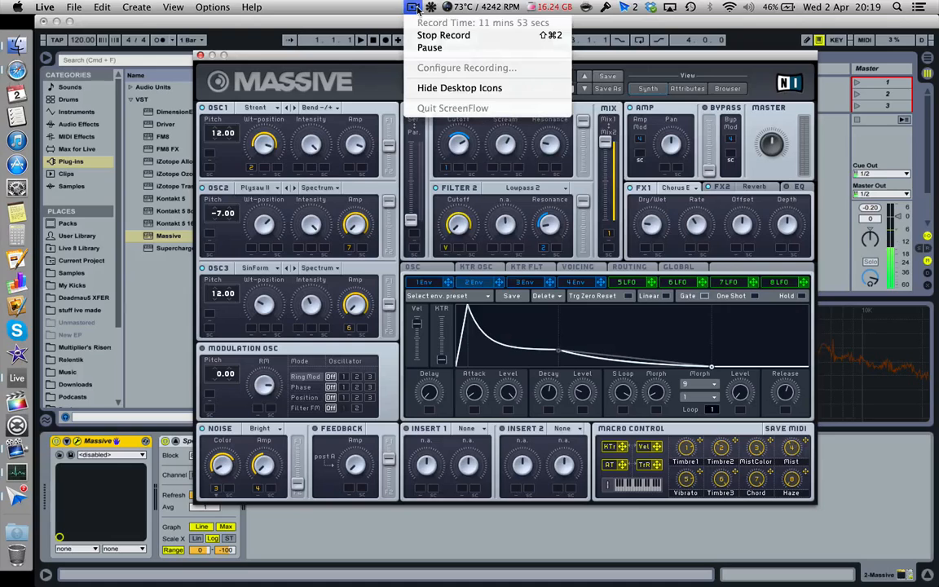